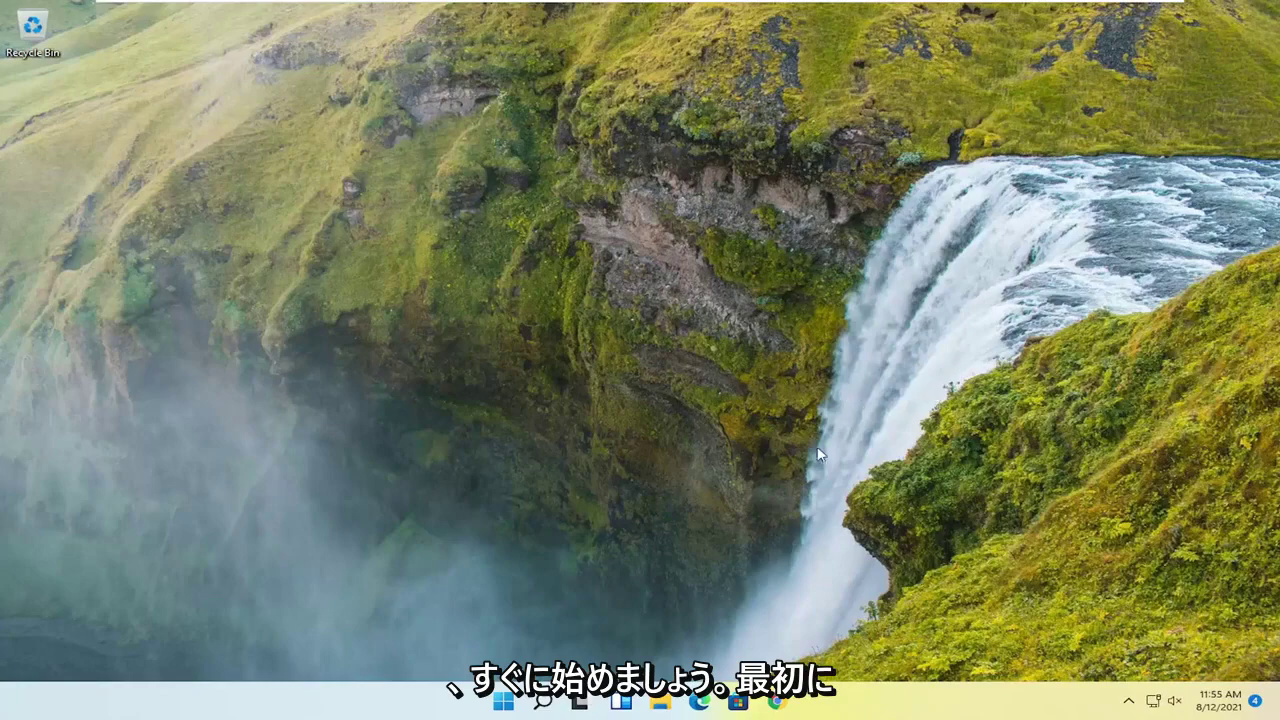
Search Chrome for 'directx end user runtime web installer' and download Microsoft's web installer.
left_click(790, 704)
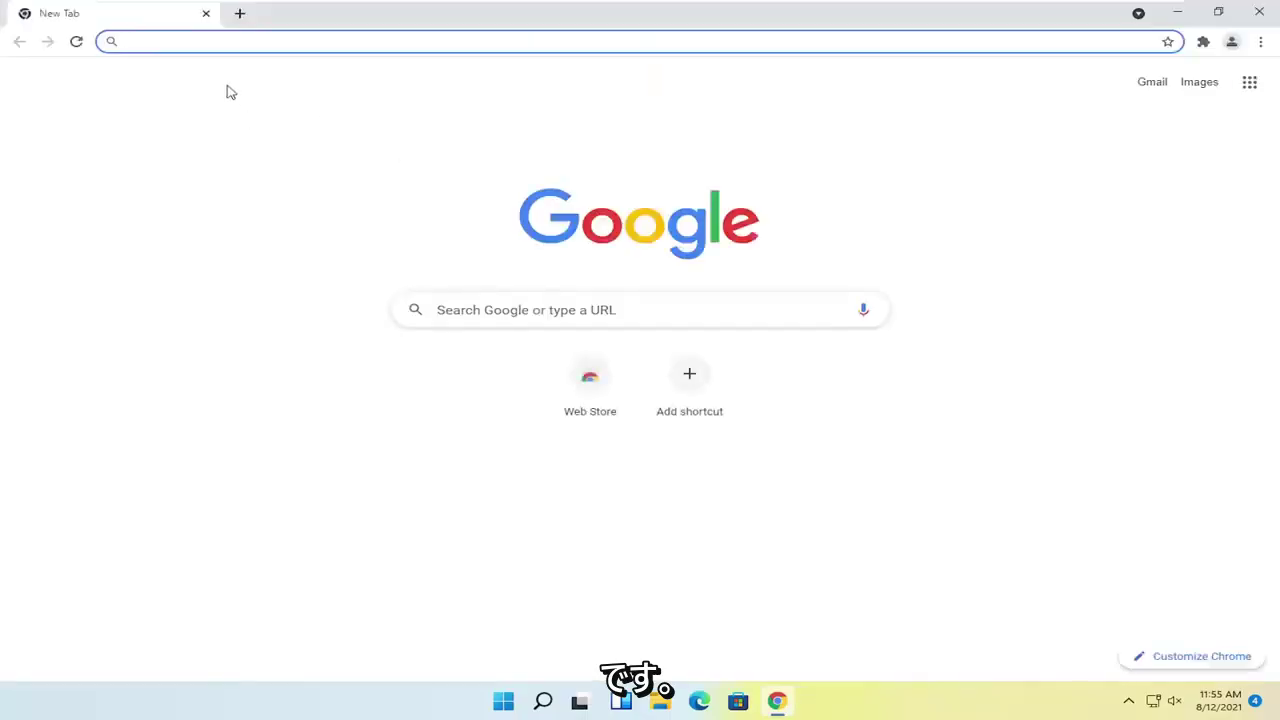
type("direct")
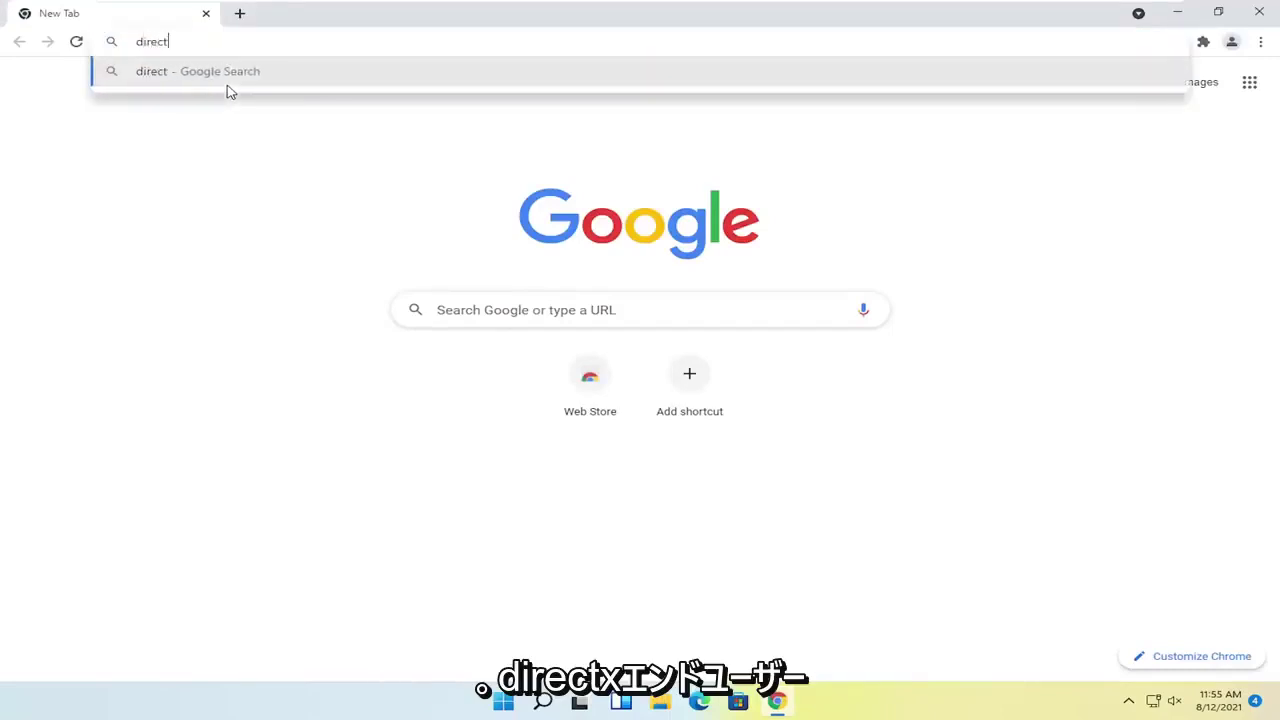
type("x end user")
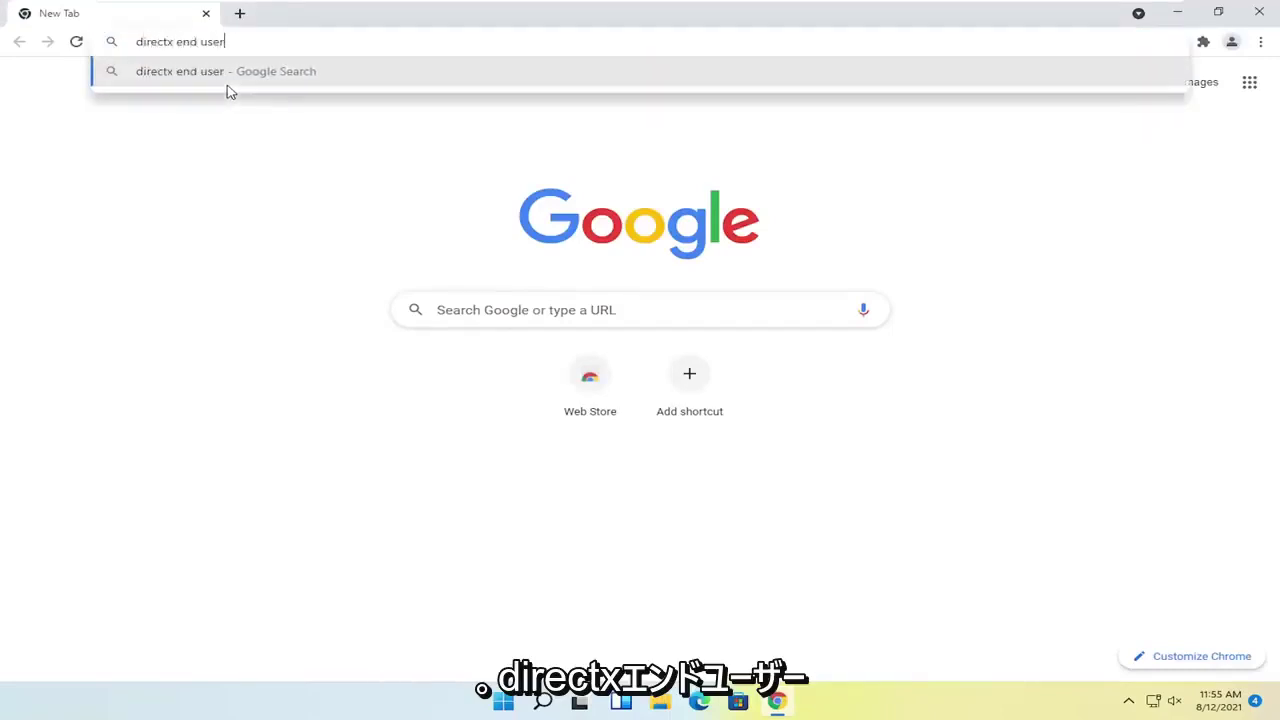
type(" runtime w")
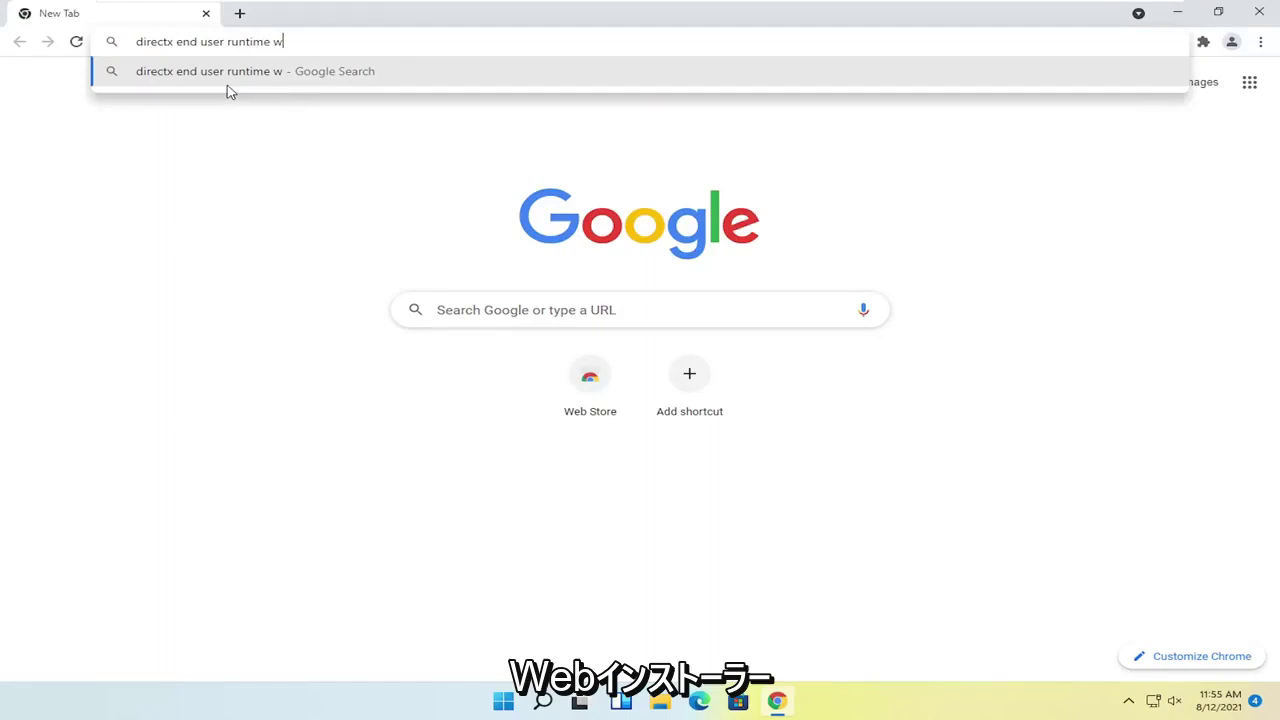
type("eb installer")
key("Return")
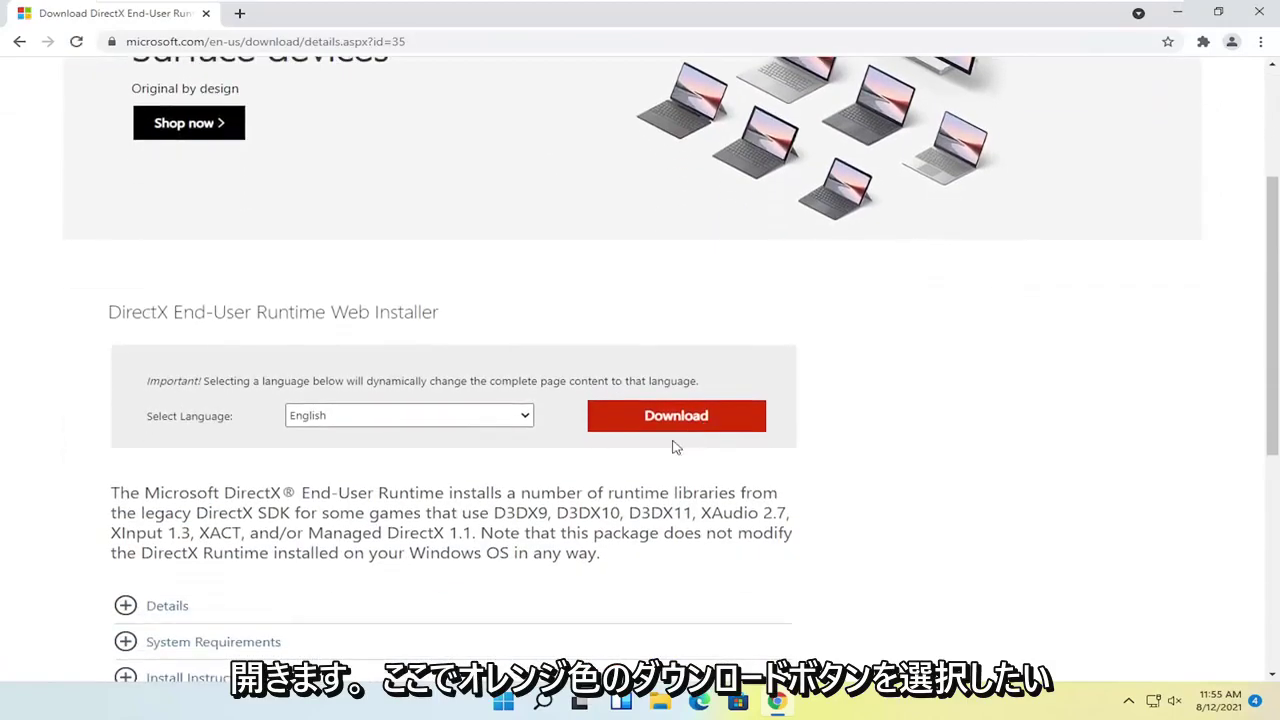
left_click(712, 418)
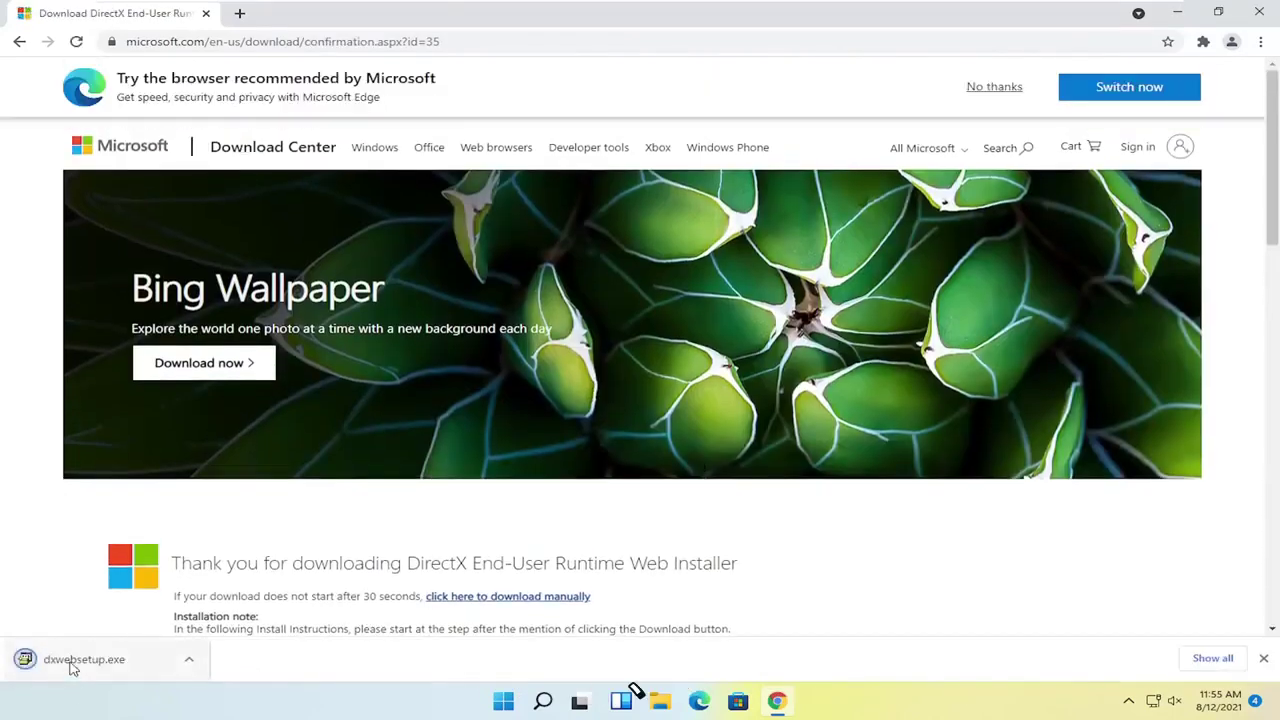
Run the downloaded dxwebsetup.exe, allow it through UAC, and centre the setup window.
left_click(72, 660)
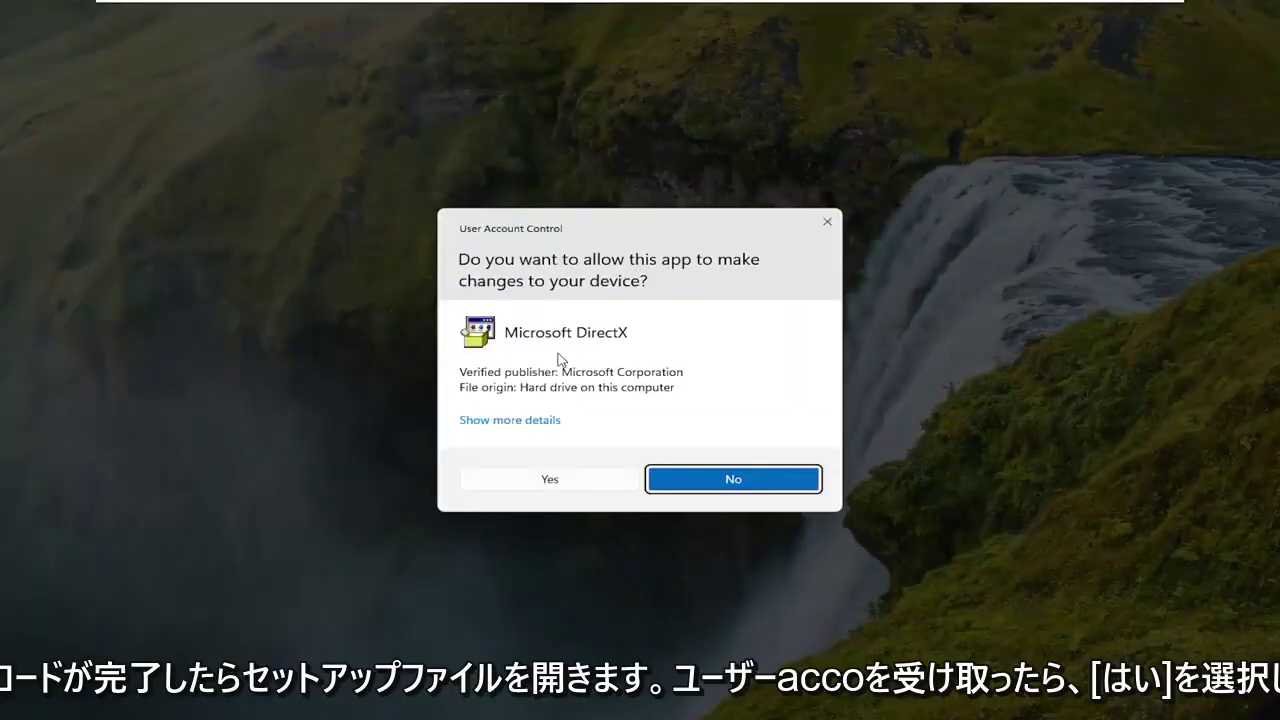
left_click(549, 481)
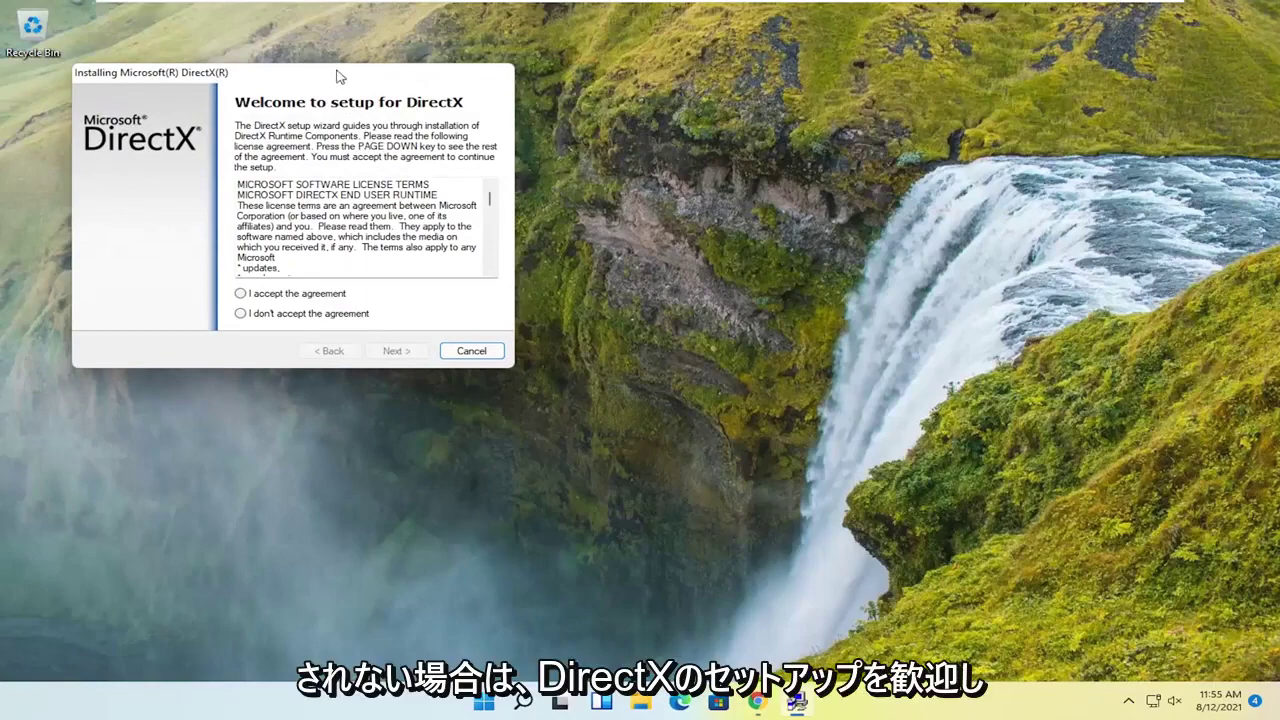
left_click_drag(337, 74, 630, 160)
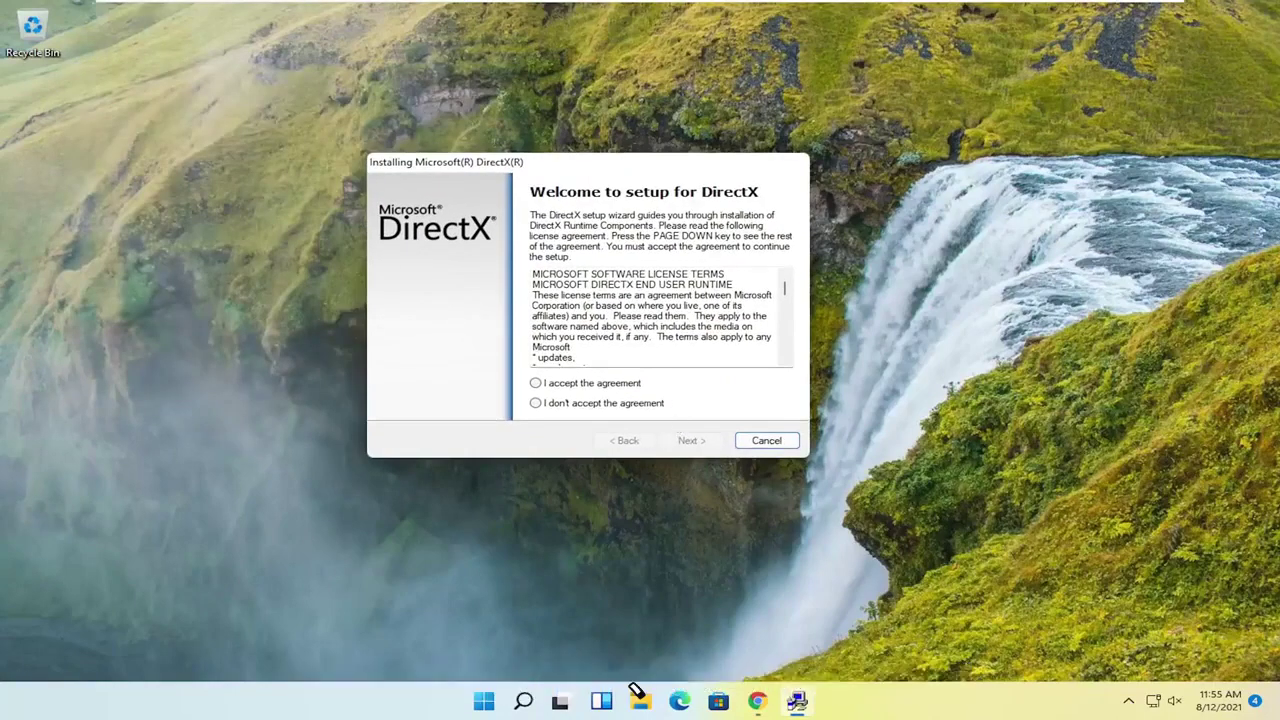
Accept the DirectX license agreement and decline the Bing Bar installation.
left_click(536, 383)
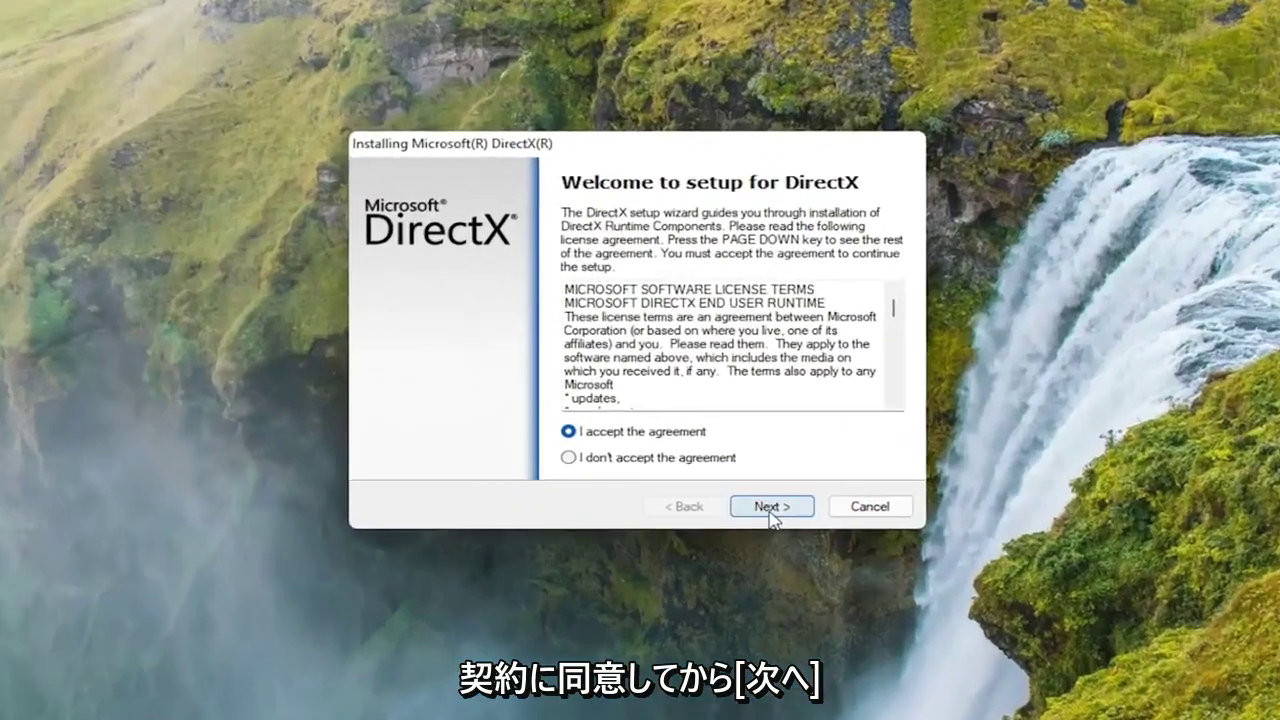
left_click(771, 510)
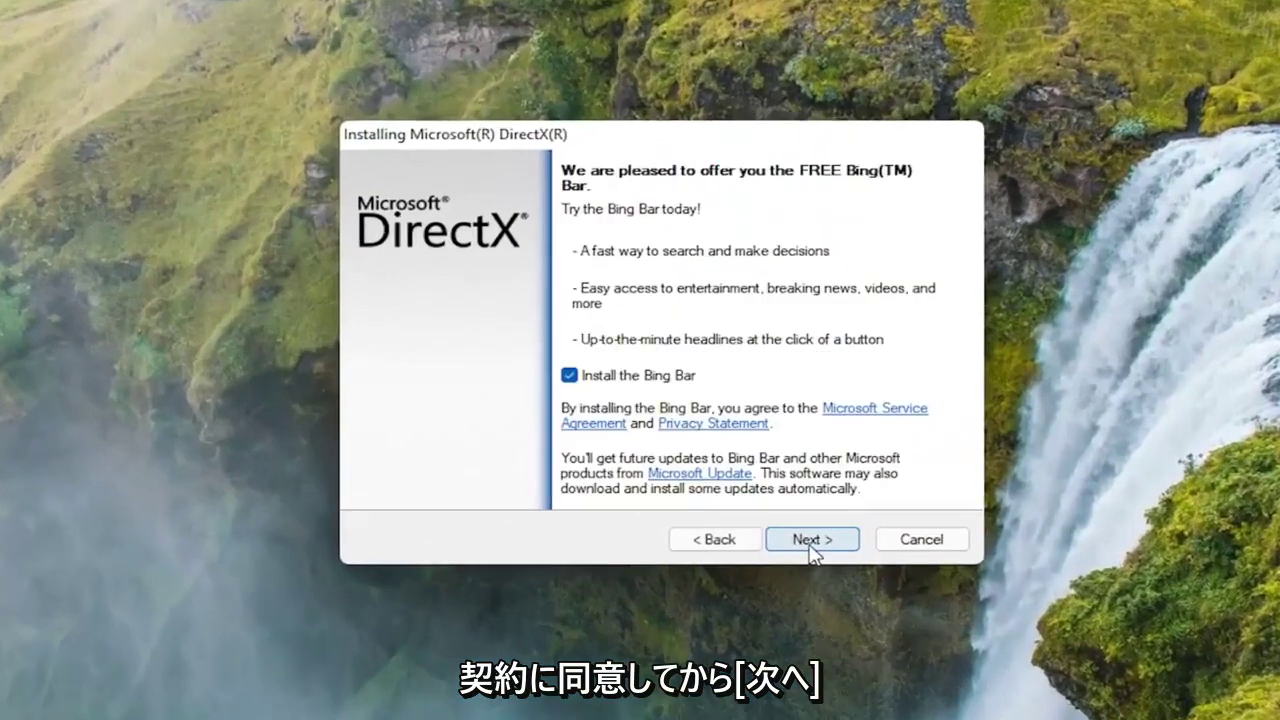
left_click(580, 378)
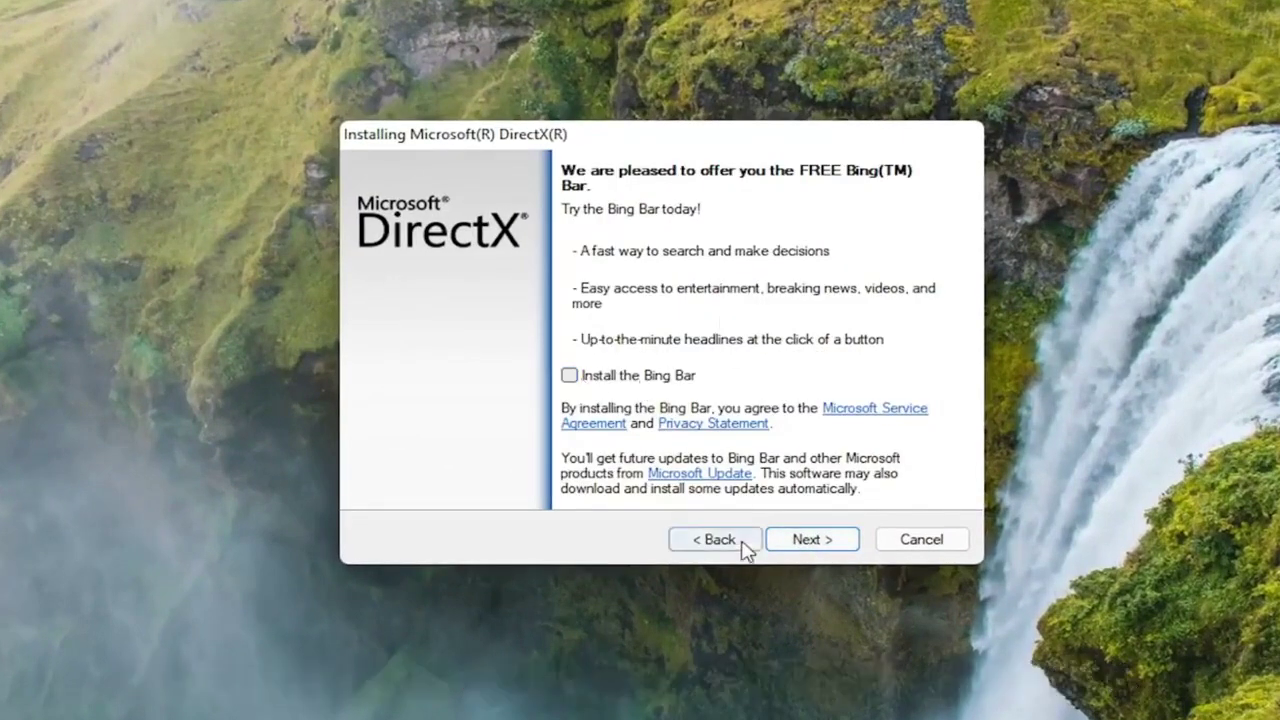
left_click(831, 549)
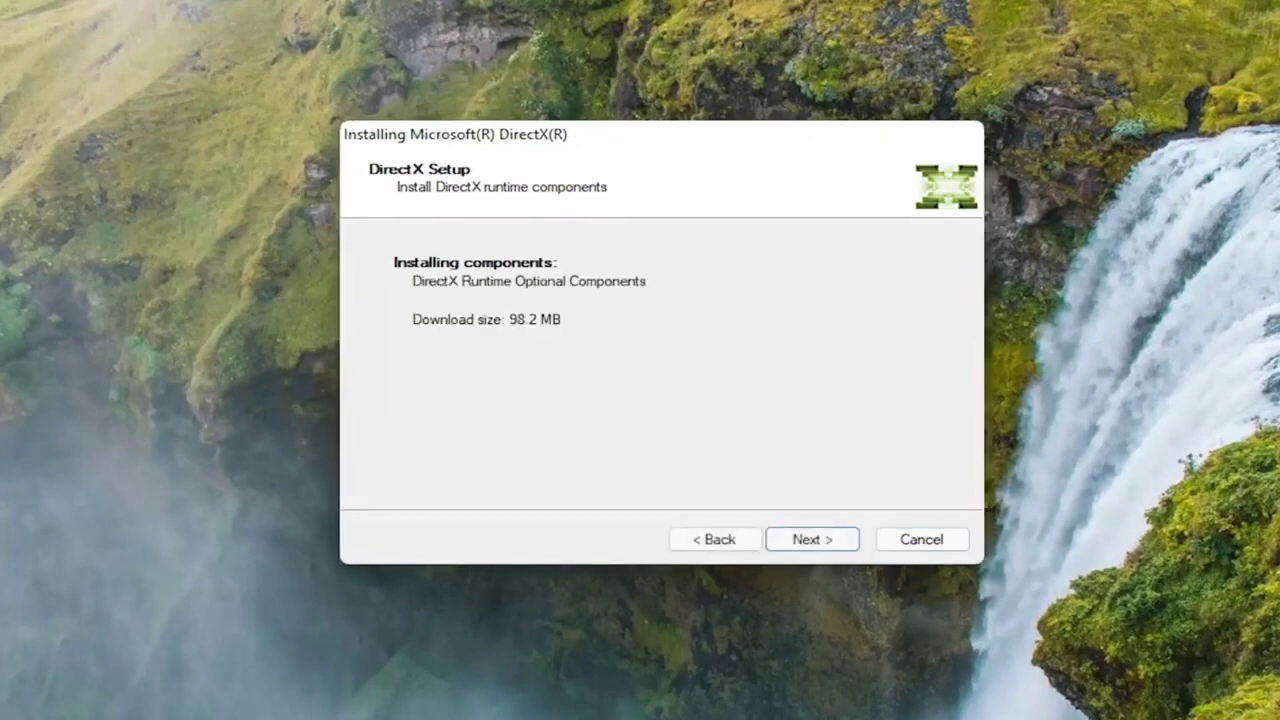
Start the 98.2 MB DirectX runtime component download and installation.
left_click(805, 548)
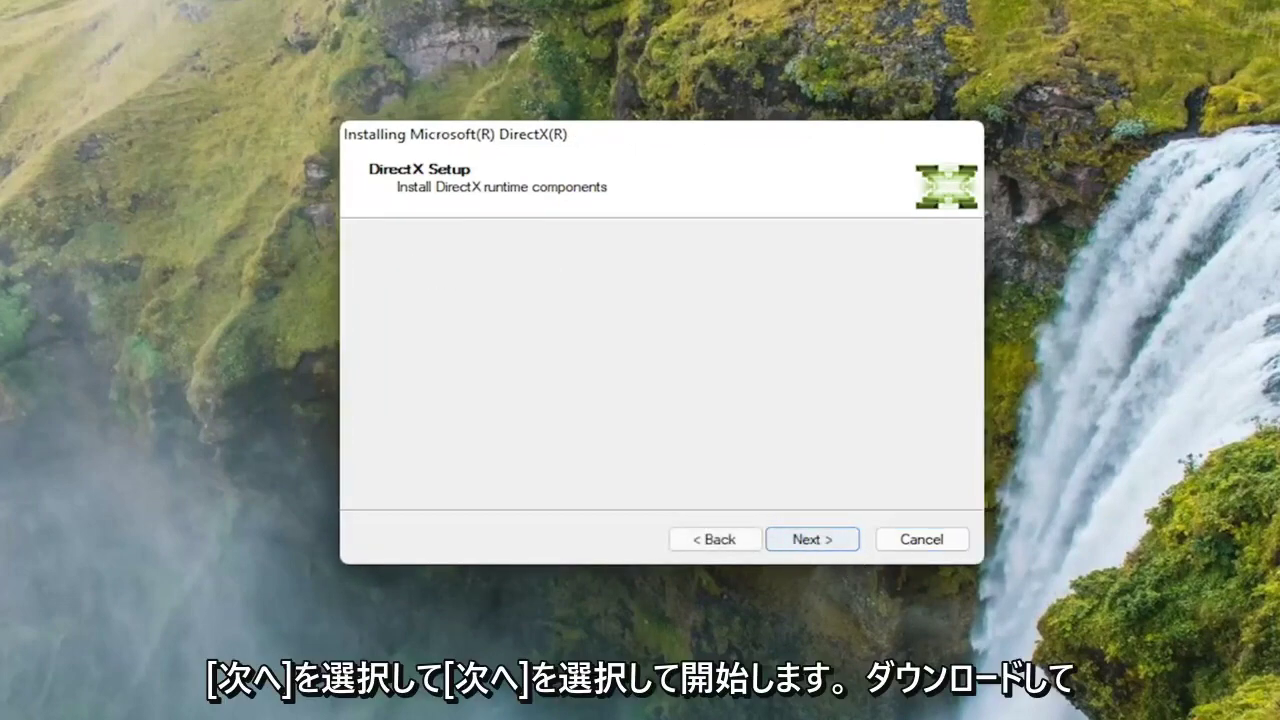